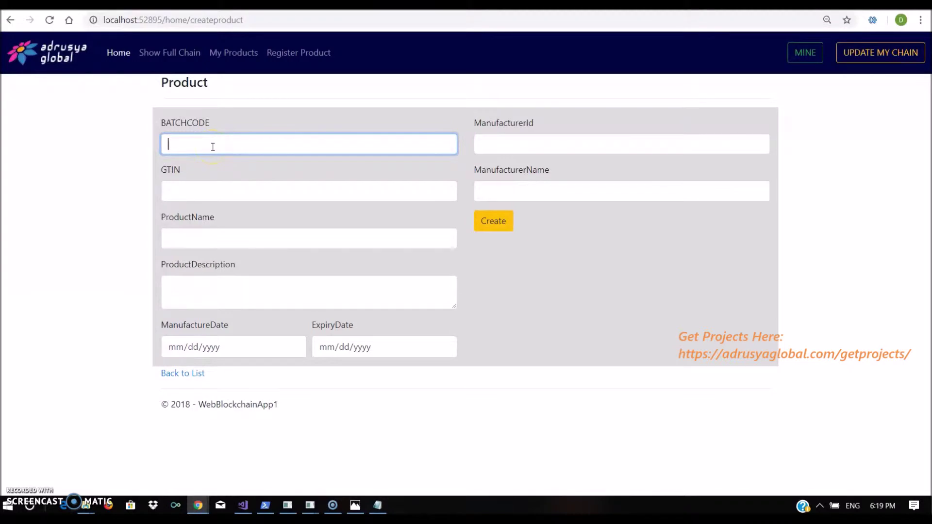
Step: Enter Batchcode2 as the batch code and gtin2 as the GTIN of the manufacturer's new product
type("B")
left_click(201, 169)
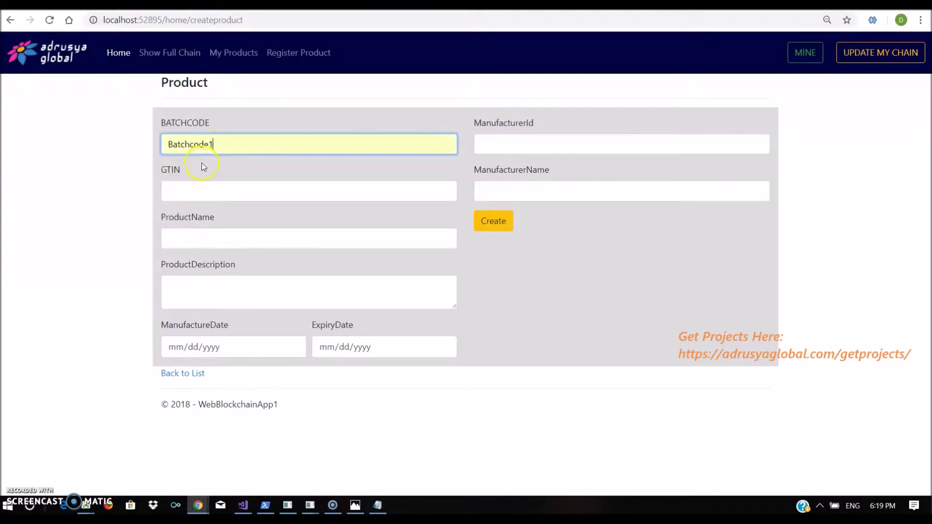
key("BackSpace")
type("2")
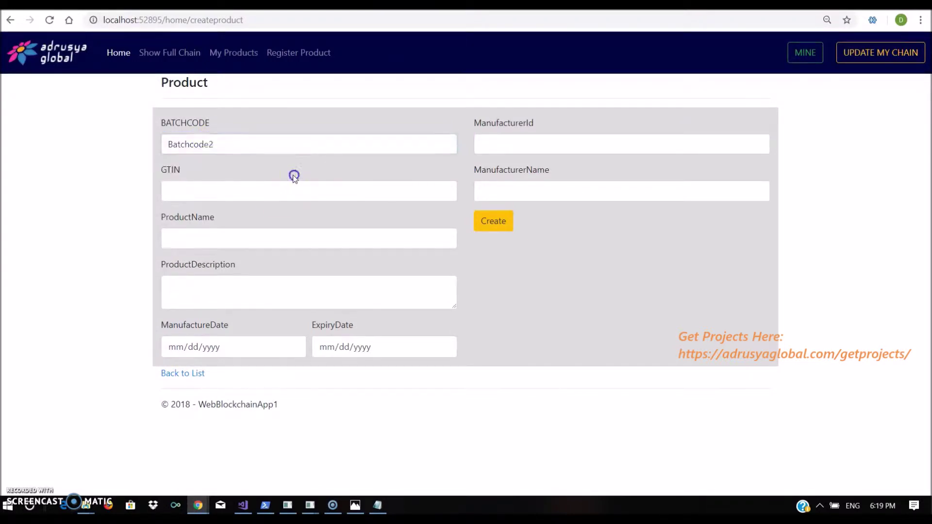
left_click(281, 191)
left_click(176, 218)
left_click(188, 191)
type("2")
key("BackSpace")
key("BackSpace")
type("2")
Step: Enter product name PRODUCTNAME2 and description Desc1, with manufacture date 02/01/2019 and expiry date 02/23/2019
left_click(198, 232)
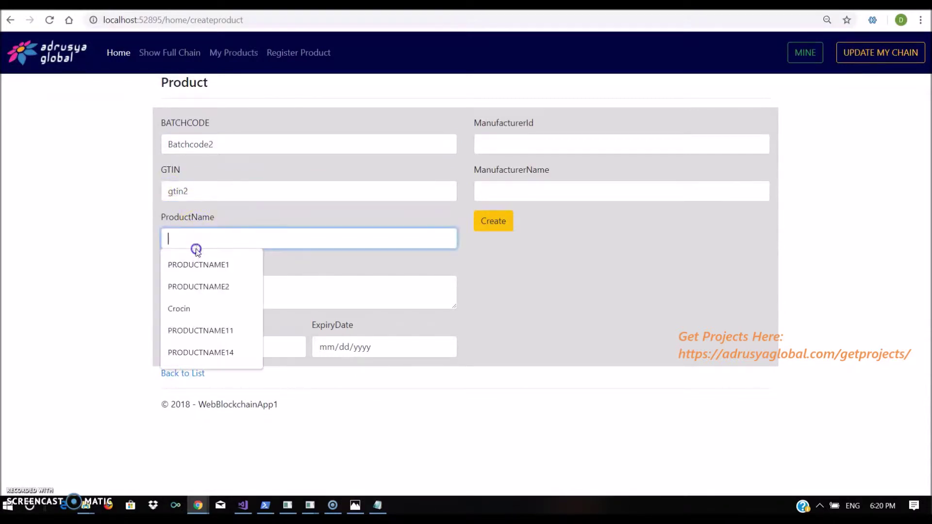
left_click(199, 286)
left_click(218, 289)
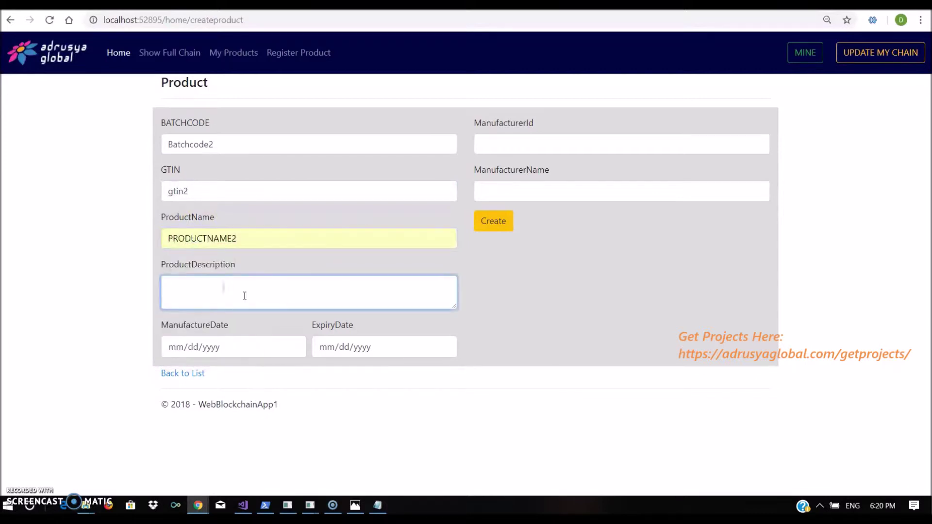
left_click(292, 348)
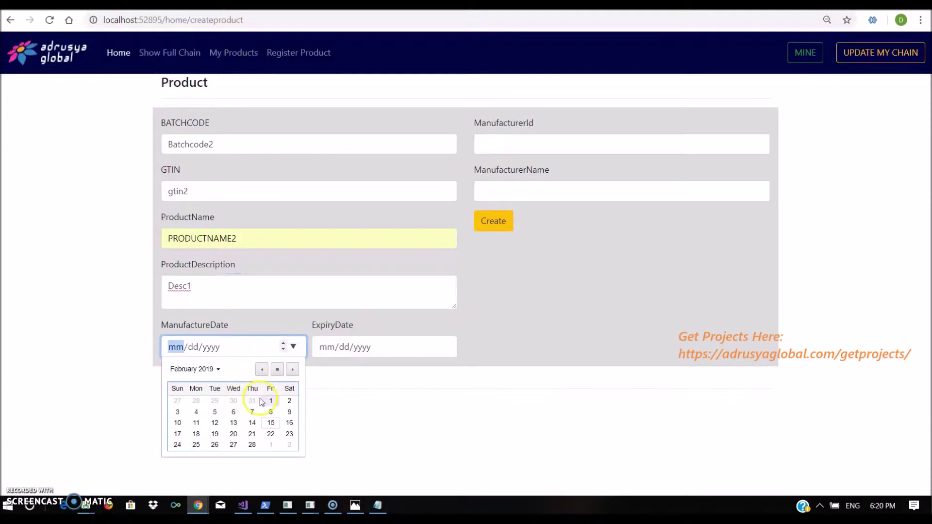
left_click(267, 403)
left_click(444, 346)
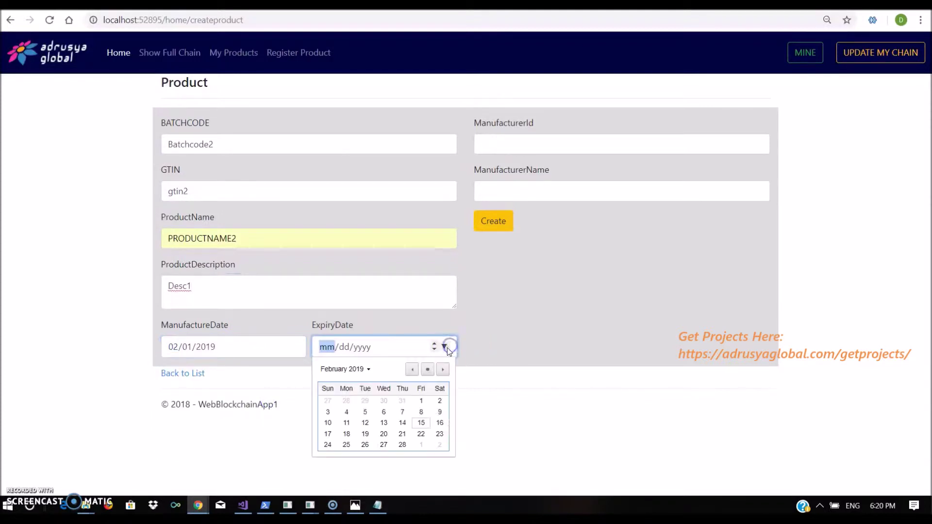
left_click(438, 436)
Step: Set the manufacturer ID to ManufacturerID2 and fill in the manufacturer name
left_click(594, 144)
left_click(557, 169)
left_click(543, 143)
key("BackSpace")
type("2")
left_click(585, 191)
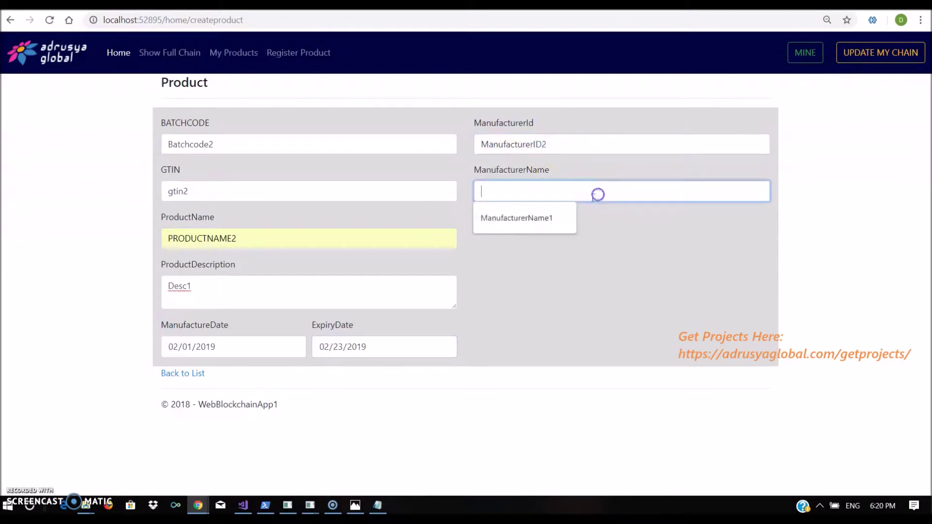
left_click(551, 217)
type("2")
left_click_drag(558, 191, 562, 191)
key("BackSpace")
Step: Create the manufacturer's product record and mine it into the blockchain
left_click(494, 221)
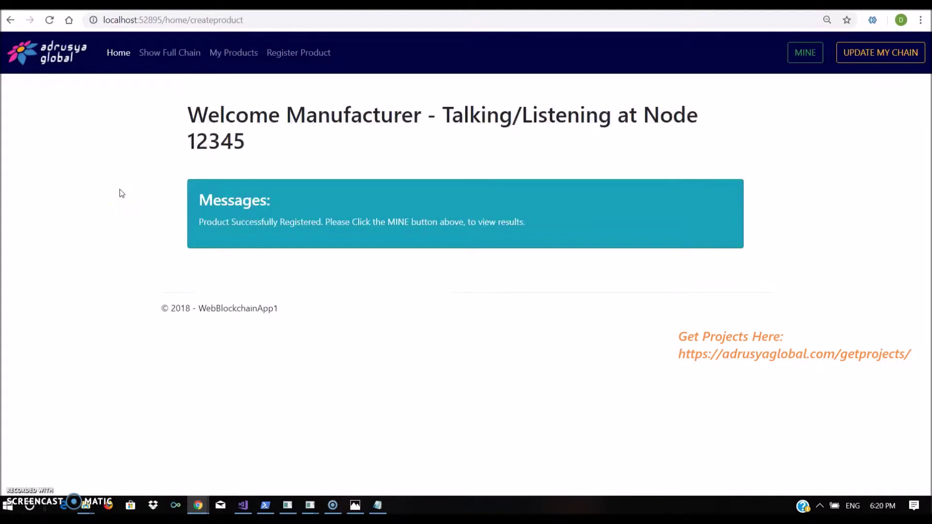
left_click(102, 178)
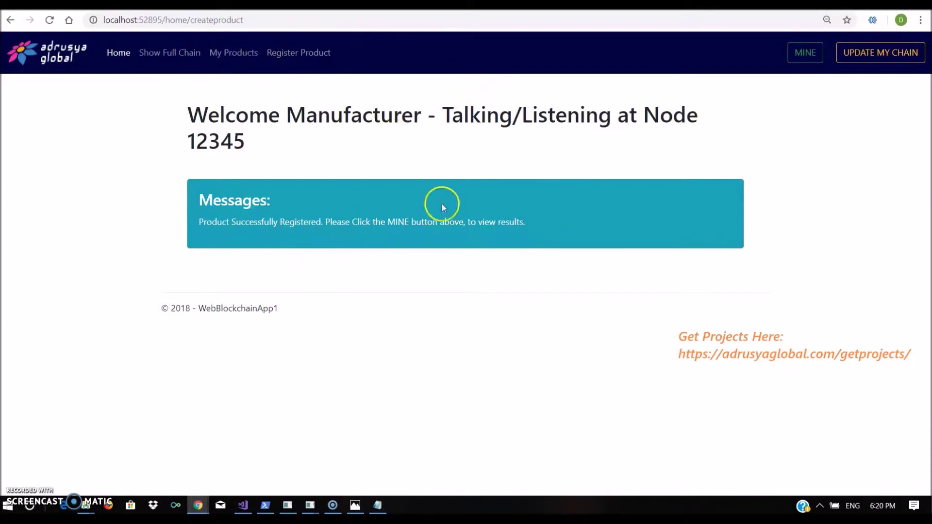
left_click(801, 57)
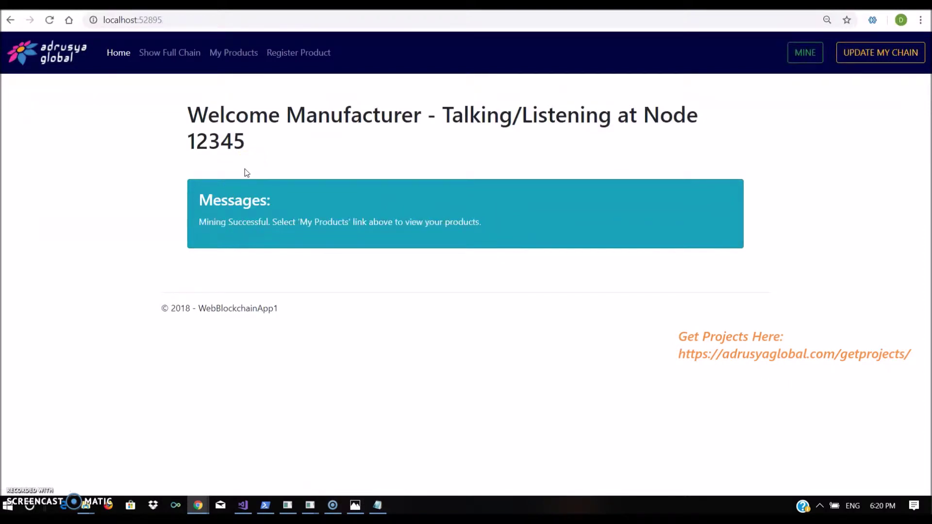
Step: Examine the manufacturer's full chain, comparing the GTIN1 and GTIN2 transactions, and view the node's own product list
left_click(185, 54)
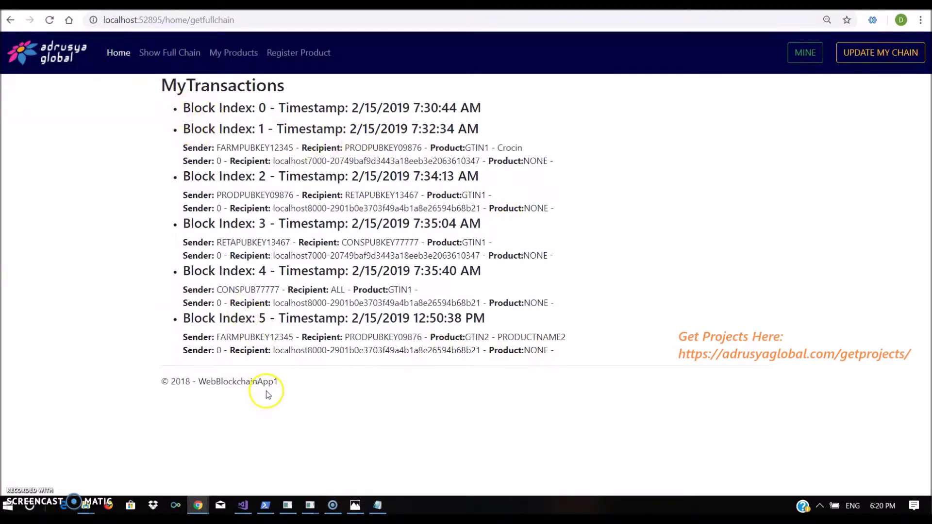
double_click(485, 337)
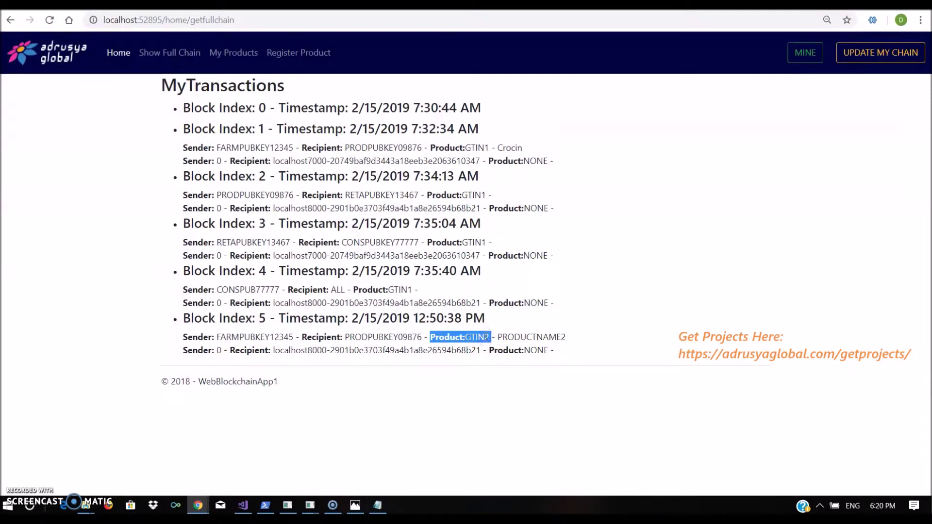
left_click(483, 336)
left_click_drag(462, 337, 490, 338)
left_click_drag(180, 317, 624, 362)
left_click_drag(555, 303, 152, 115)
left_click_drag(491, 148, 430, 147)
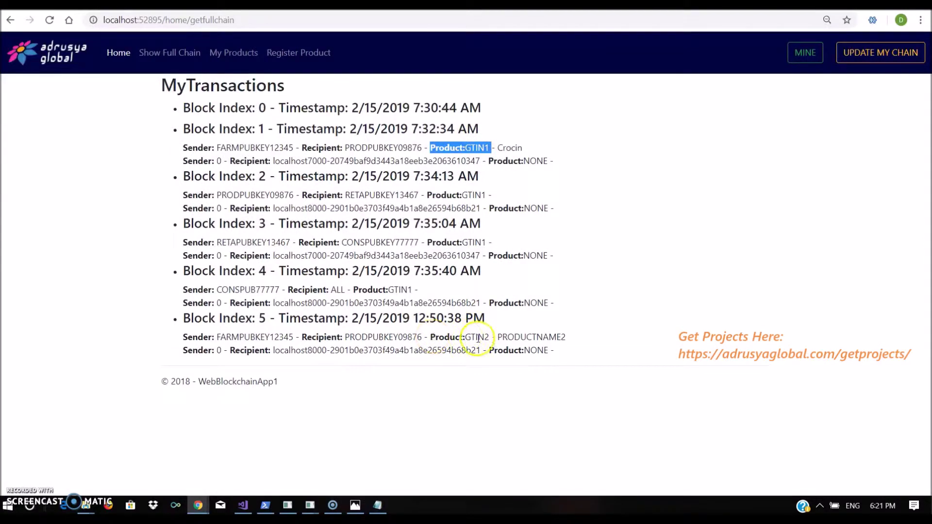
left_click_drag(465, 337, 488, 341)
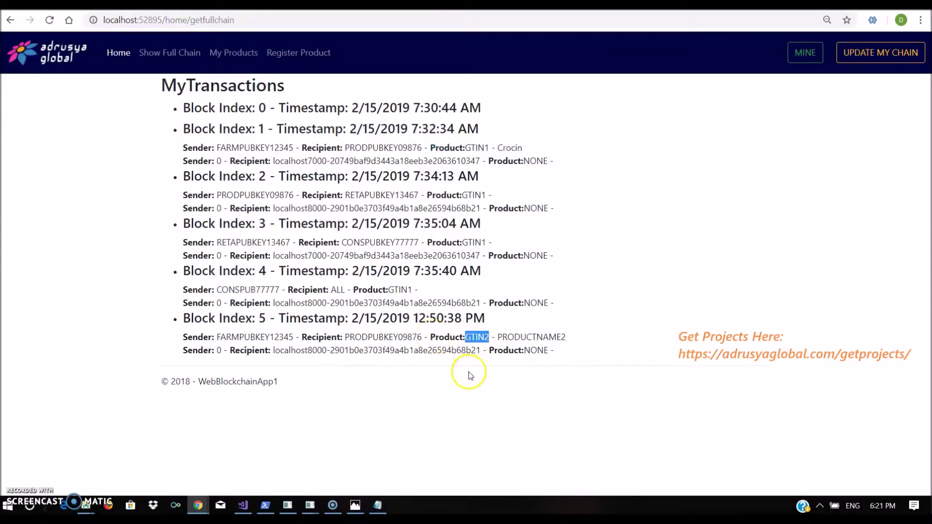
left_click(248, 57)
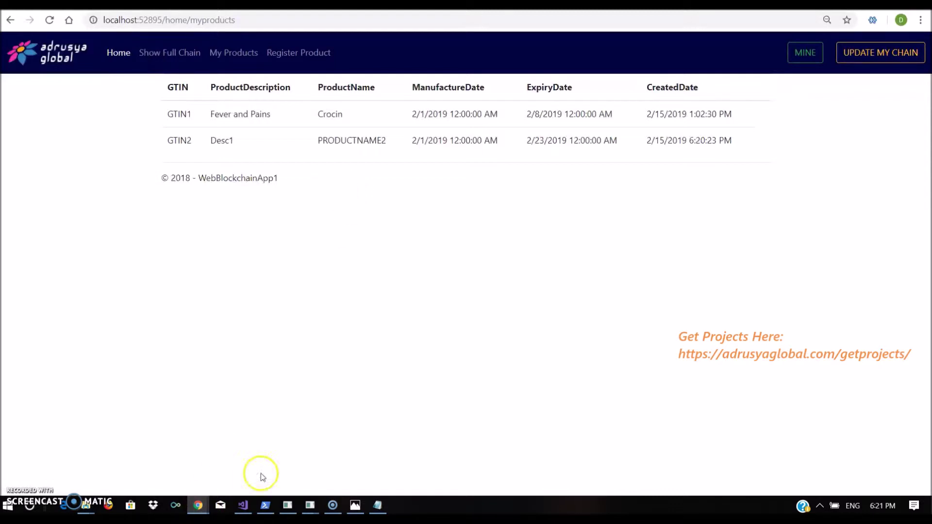
Step: Switch to the Producer node's browser window and open its product registration form
mouse_move(194, 508)
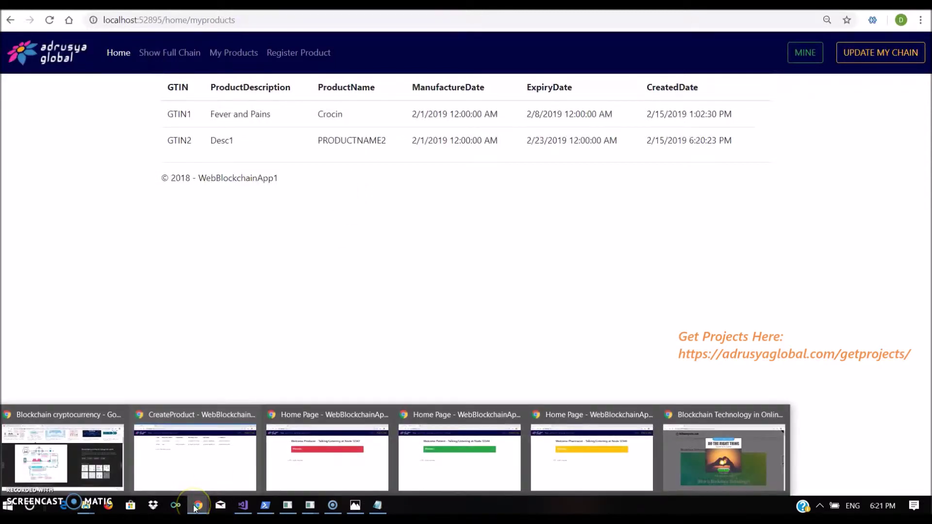
left_click(343, 456)
left_click(304, 52)
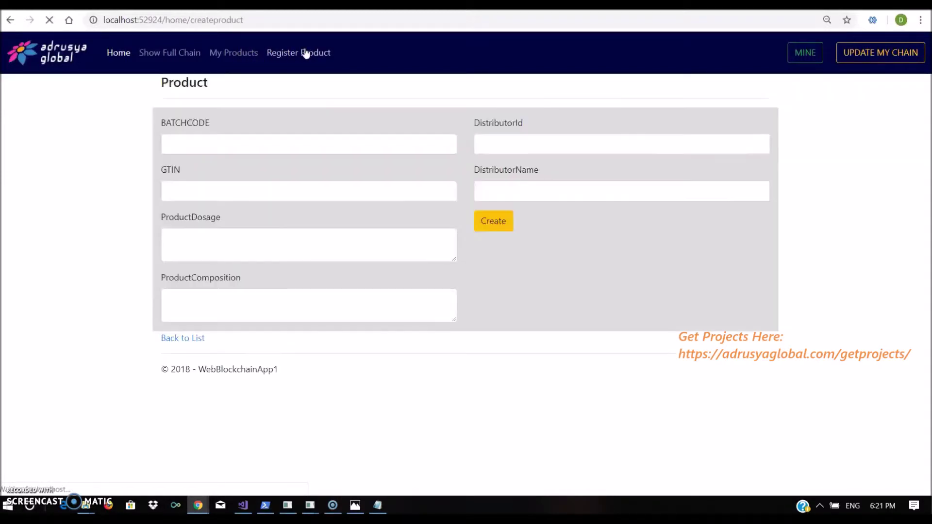
Step: Enter batch code Batchcode2, GTIN gtin2, dosage "Once a day" and composition "Composition 1, composition 2" in the Producer's form
left_click(264, 139)
left_click(210, 191)
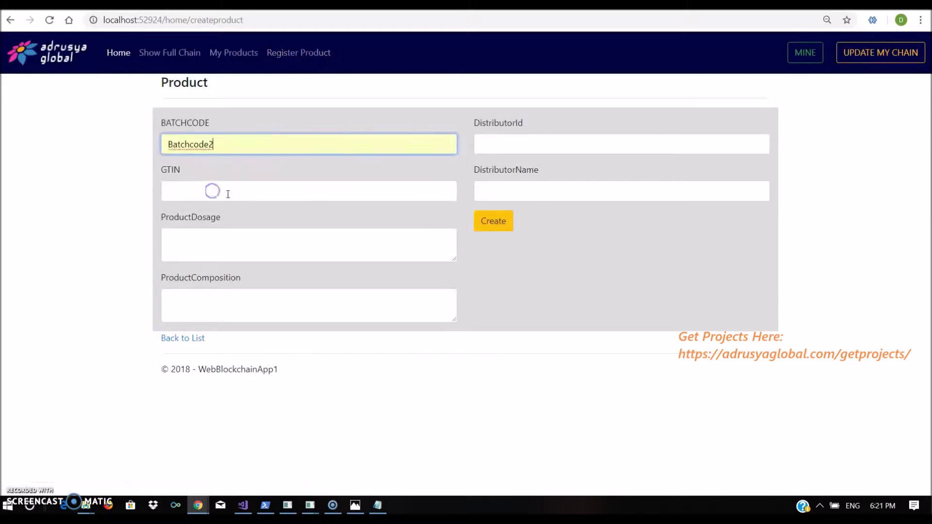
left_click(248, 193)
left_click(189, 262)
left_click(217, 232)
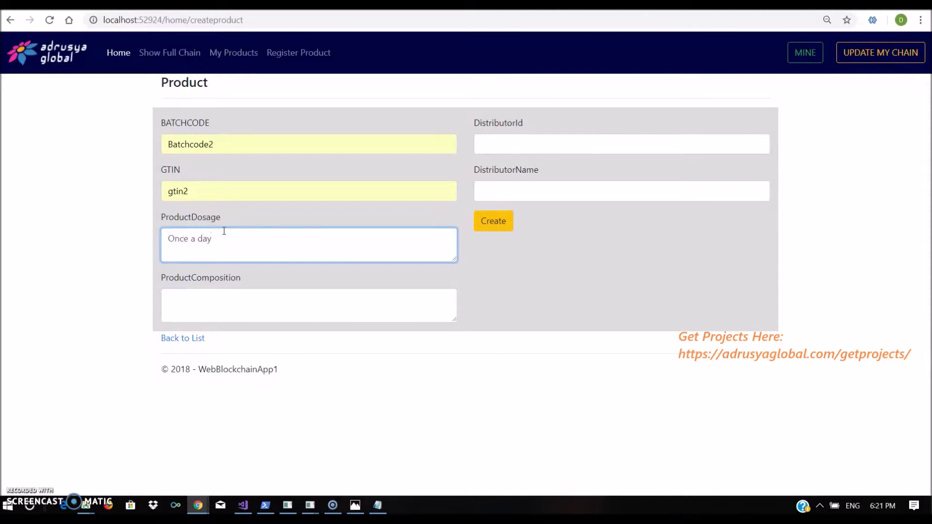
left_click(228, 307)
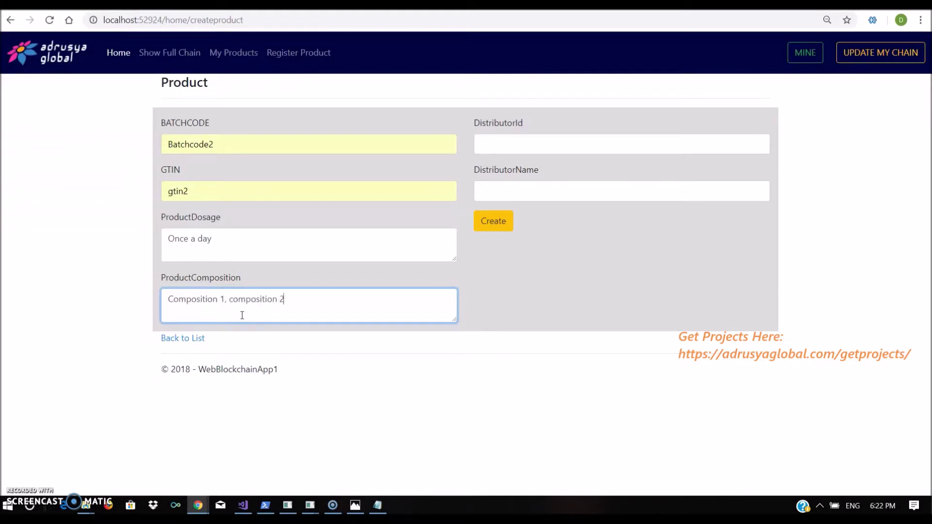
Step: Set the distributor ID to DistributorId2 and the distributor name to DistributorName2, and create the product record
left_click(599, 144)
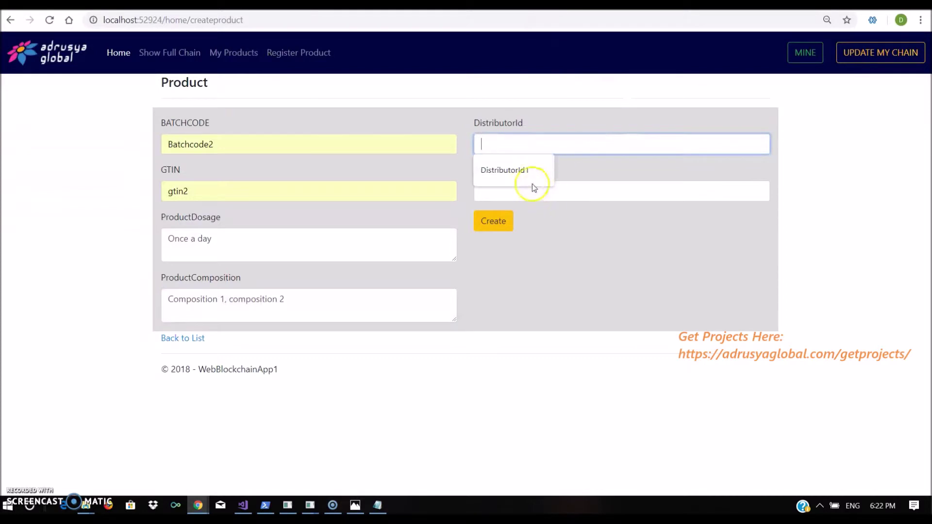
left_click(532, 170)
key("BackSpace")
type("2")
left_click(582, 189)
left_click(542, 215)
key("BackSpace")
type("2")
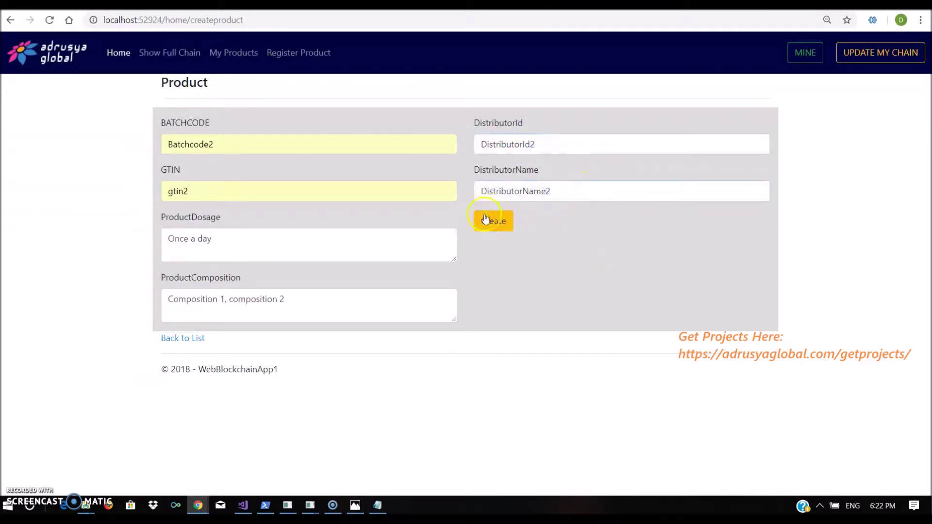
left_click(490, 221)
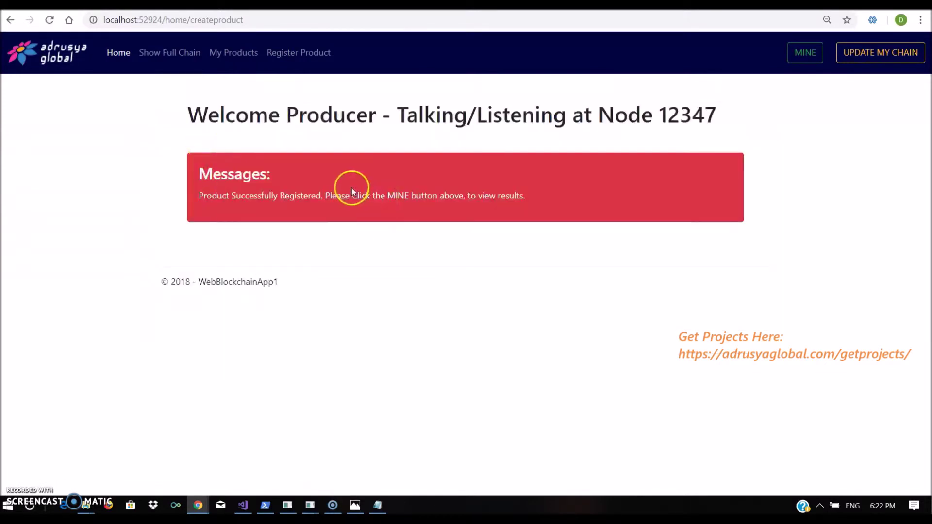
Step: Mine the Producer's registered product and update the node's chain
left_click(803, 53)
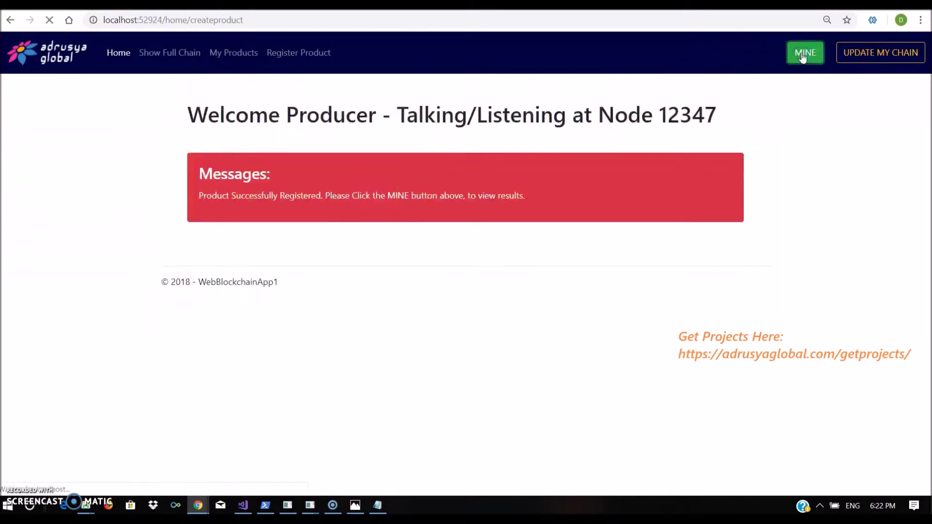
left_click(881, 53)
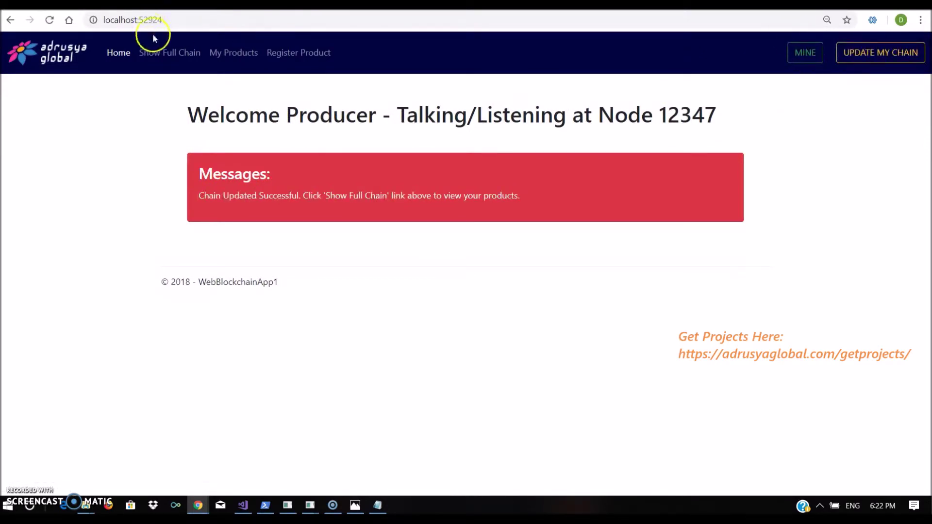
Step: Examine the Producer's full chain, comparing the senders, recipients and GTIN2 product in blocks 5 and 6
left_click(176, 57)
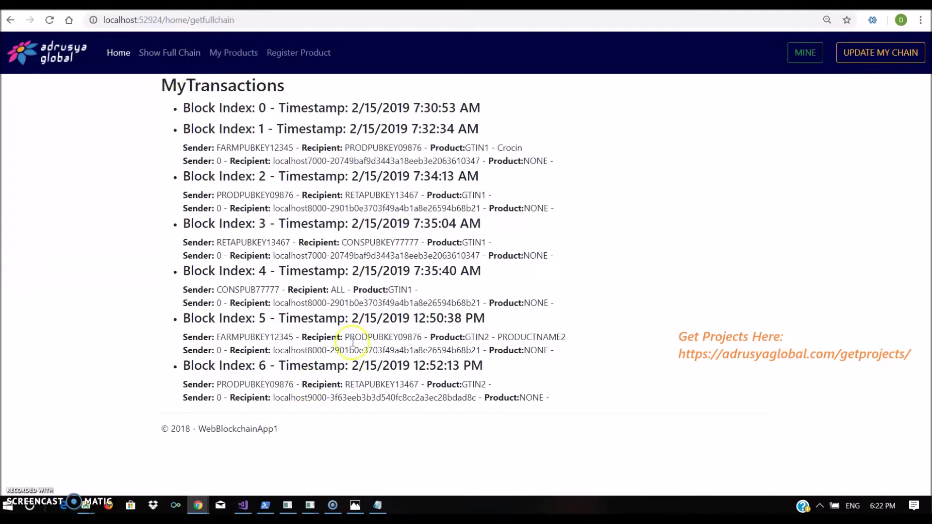
left_click_drag(564, 304, 507, 277)
double_click(467, 247)
double_click(467, 337)
left_click_drag(177, 317, 610, 396)
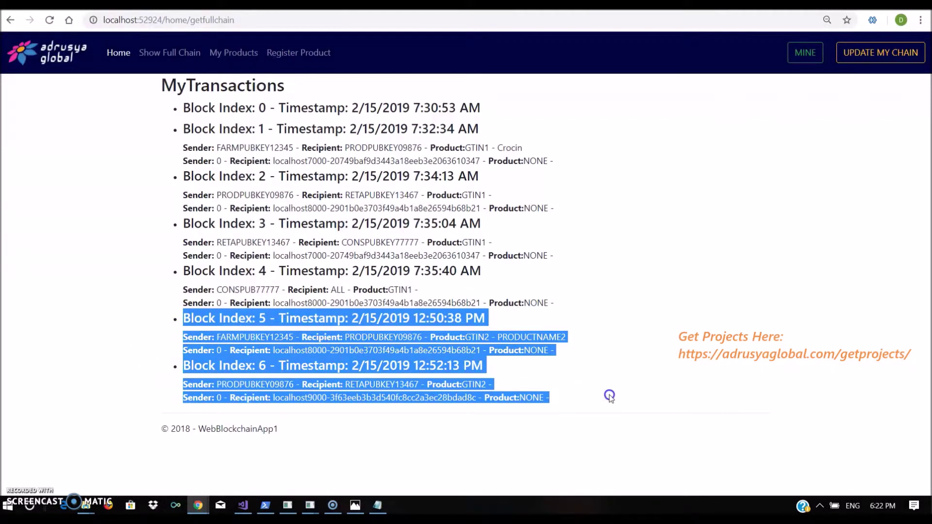
left_click(388, 390)
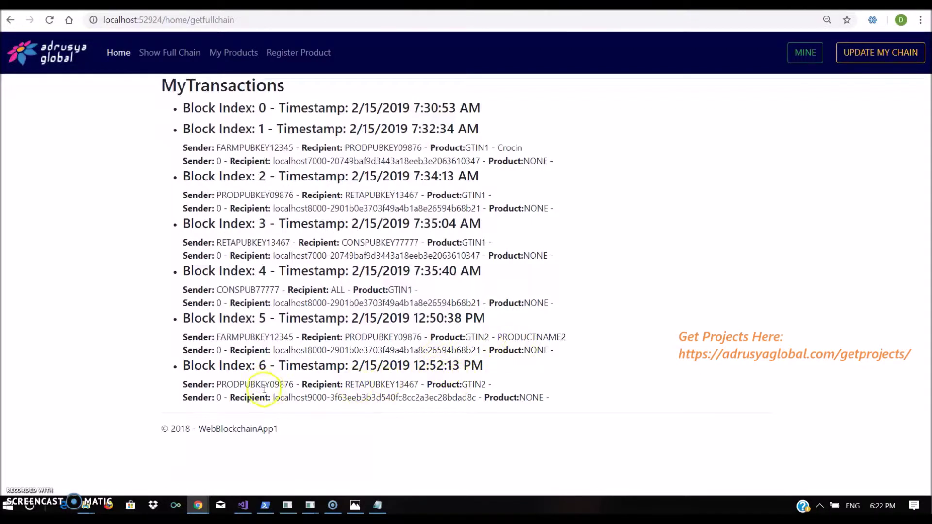
double_click(375, 384)
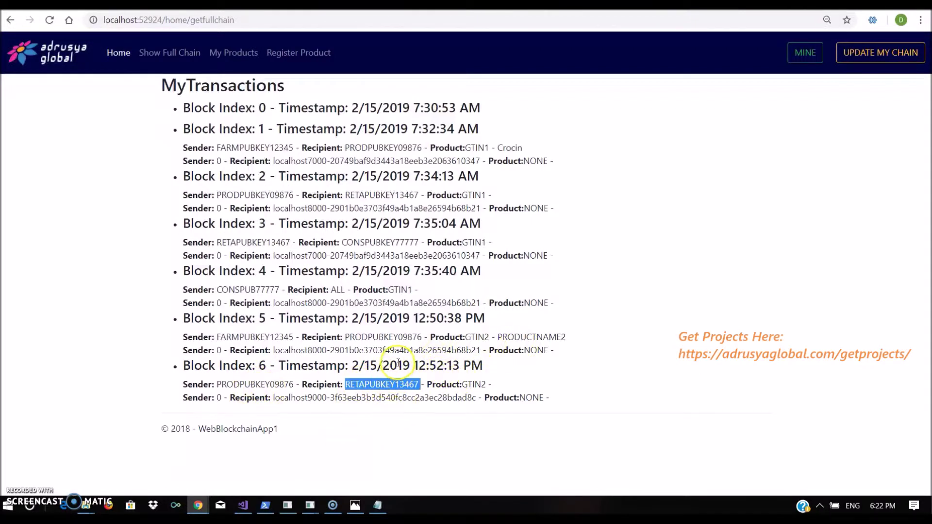
double_click(385, 337)
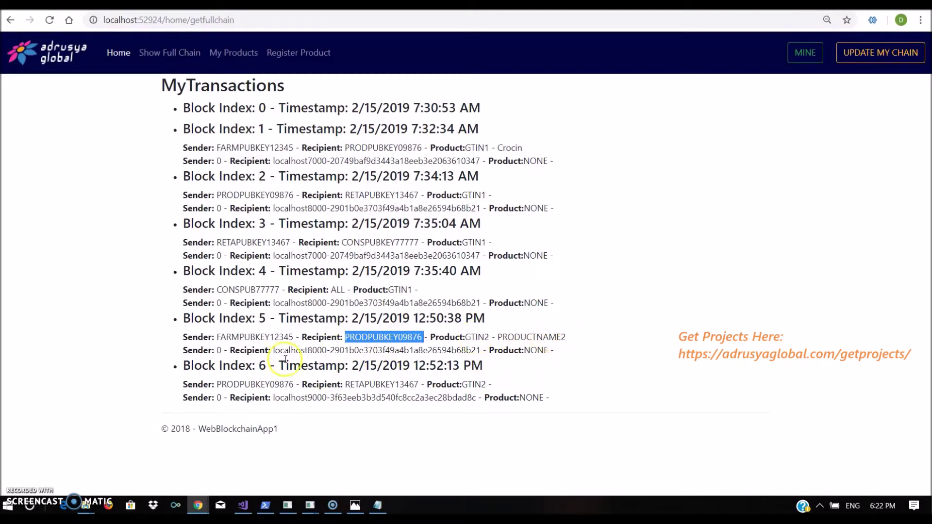
Step: View the Producer's product list and check the dosage and composition recorded for BATCHCODE2 - GTIN2
left_click(242, 56)
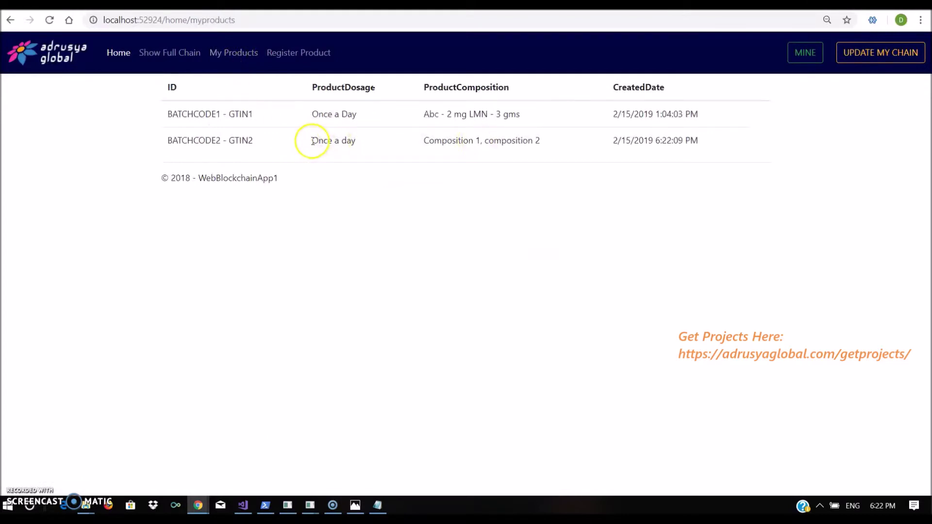
left_click_drag(423, 141, 569, 144)
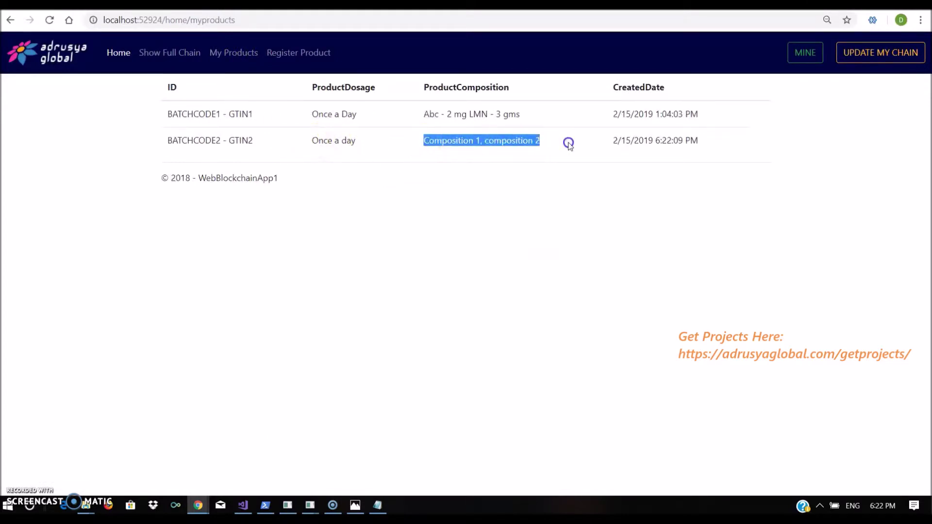
left_click(345, 142)
double_click(345, 142)
left_click(342, 160)
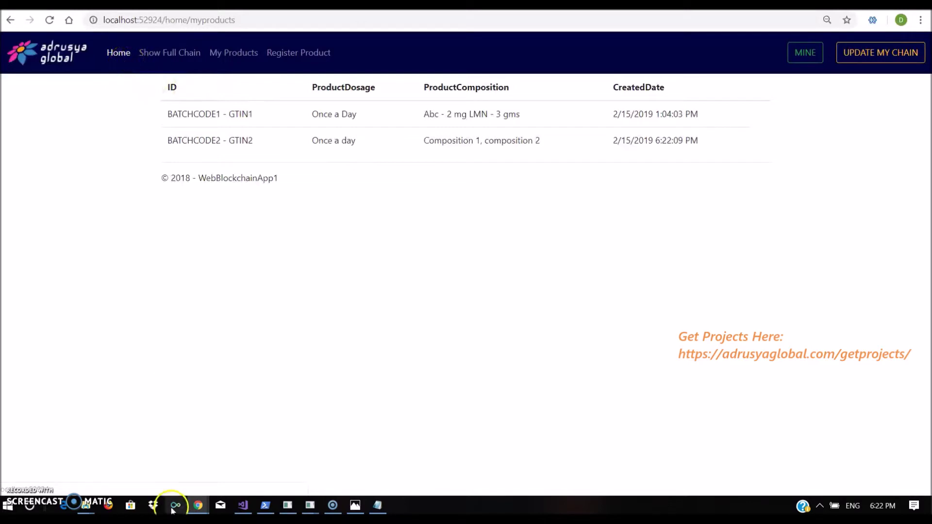
Step: Switch to the Pharmacist node's browser window
left_click(195, 506)
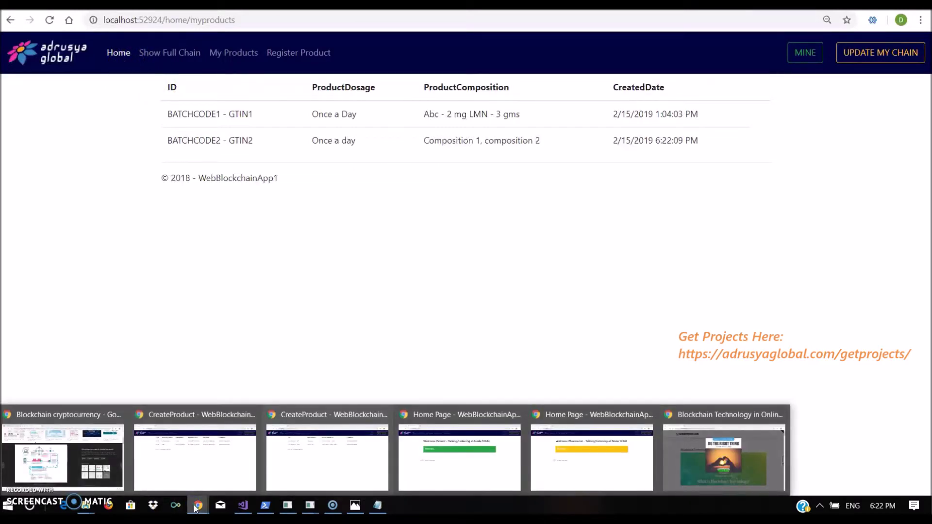
left_click(575, 468)
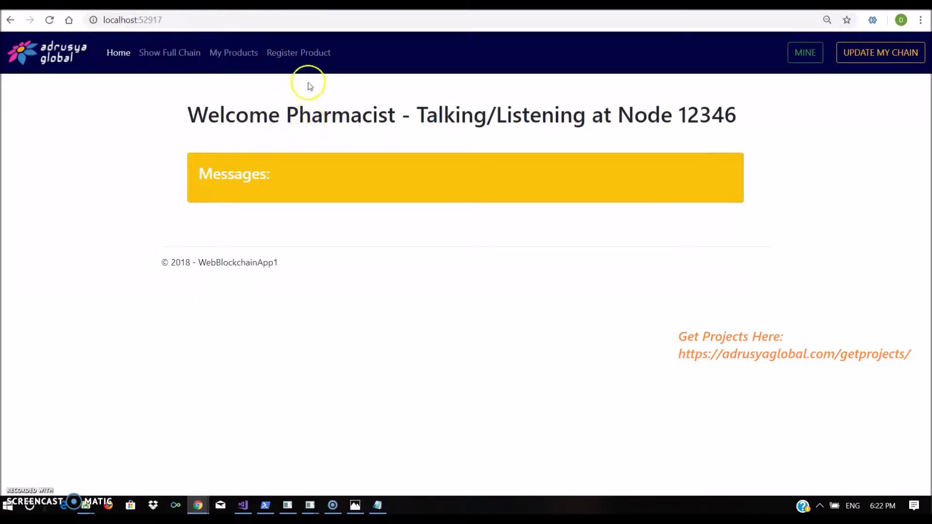
Step: Start a product registration on the Pharmacist node with batch code Batchcode2 and GTIN gtin2
left_click(310, 57)
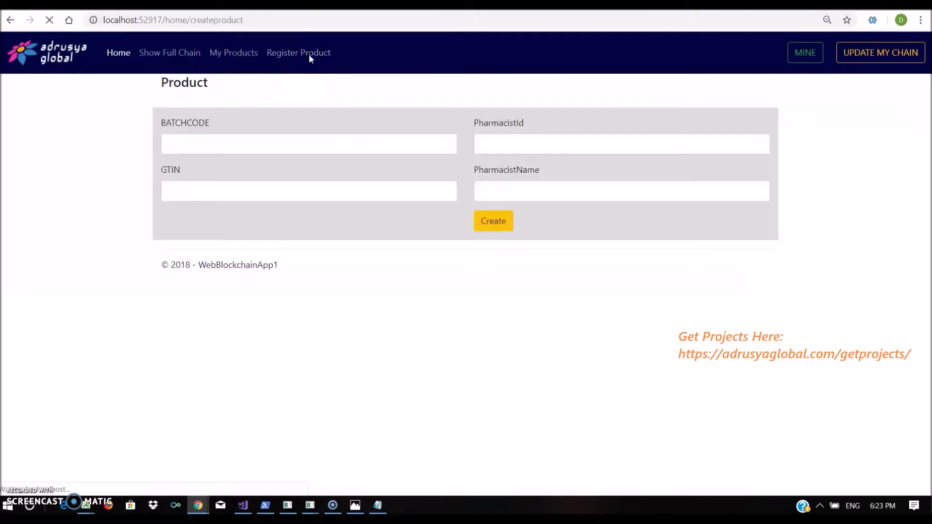
left_click(241, 143)
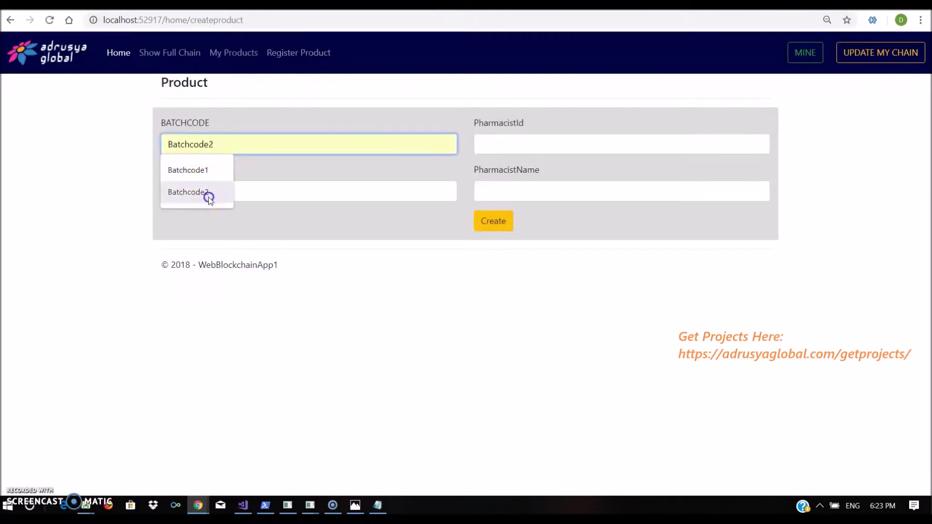
left_click(208, 192)
left_click(217, 193)
left_click(185, 262)
Step: Set the pharmacist ID to PharmacistId2 and the pharmacist name to PharmacistName2, and register the product
left_click(589, 143)
left_click(544, 177)
left_click_drag(532, 145, 544, 146)
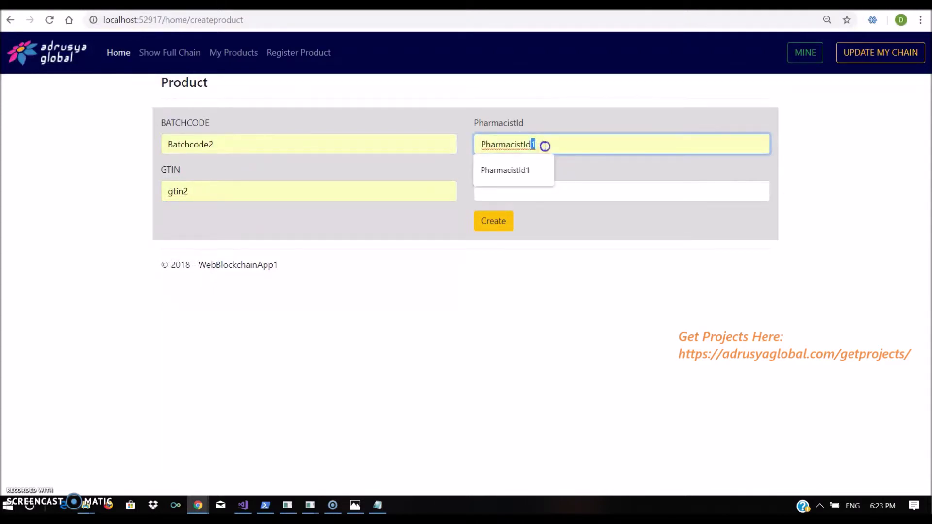
type("2")
left_click(574, 195)
left_click(548, 218)
left_click_drag(547, 192, 554, 194)
type("2")
left_click(492, 219)
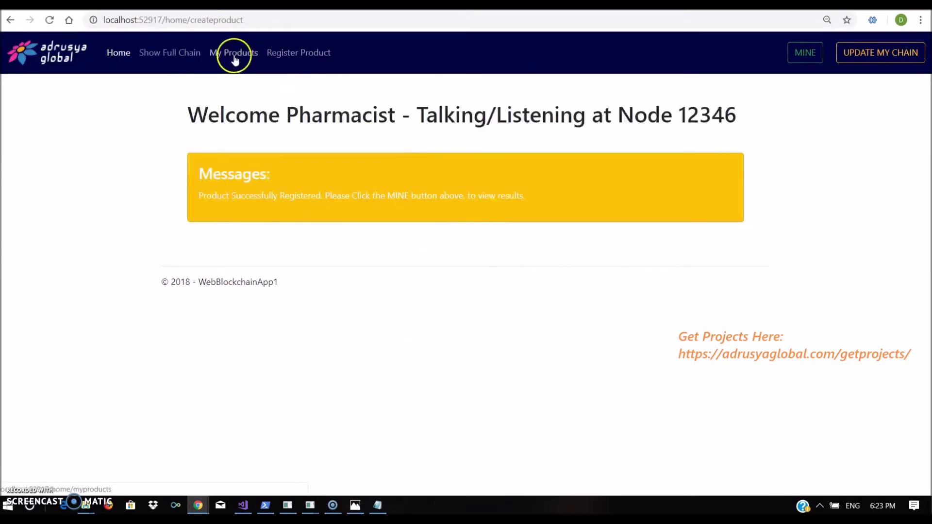
Step: Mine the Pharmacist's registered product and check the block 7 transactions in the full chain
left_click(808, 54)
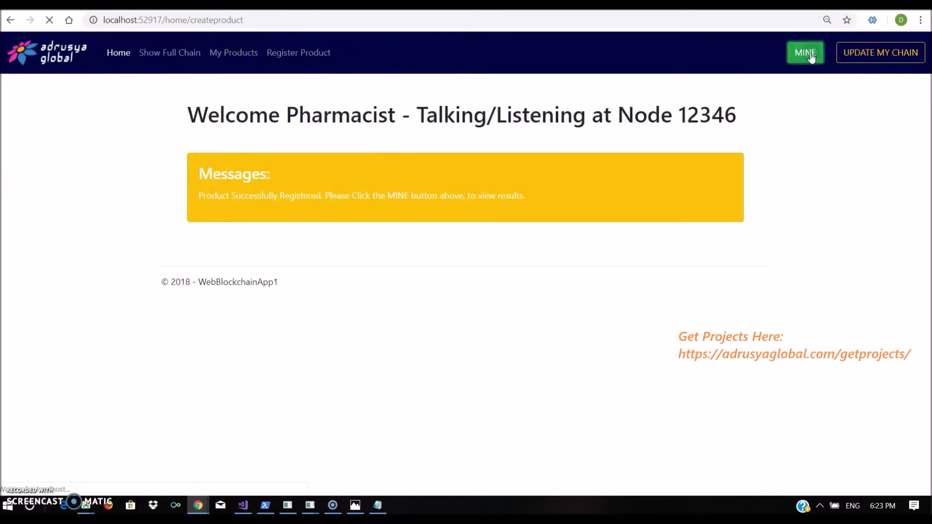
left_click(176, 57)
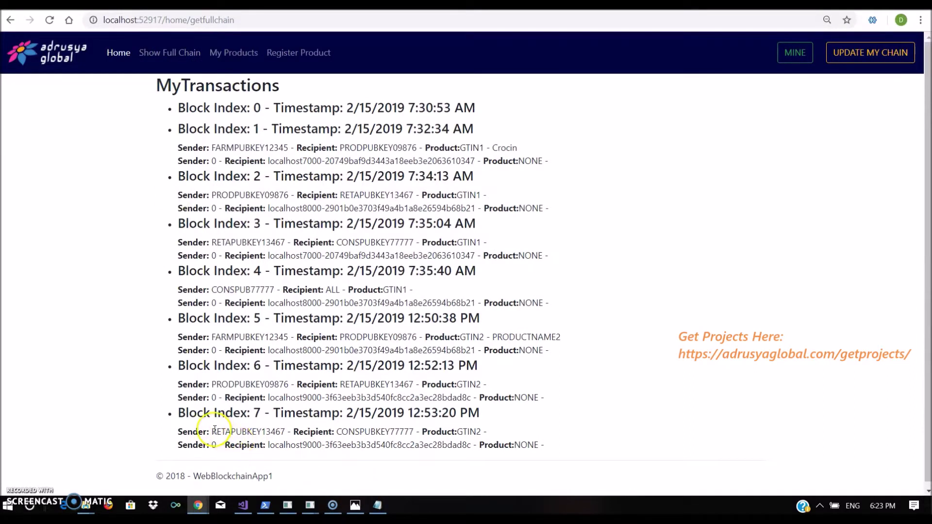
left_click_drag(177, 430, 425, 439)
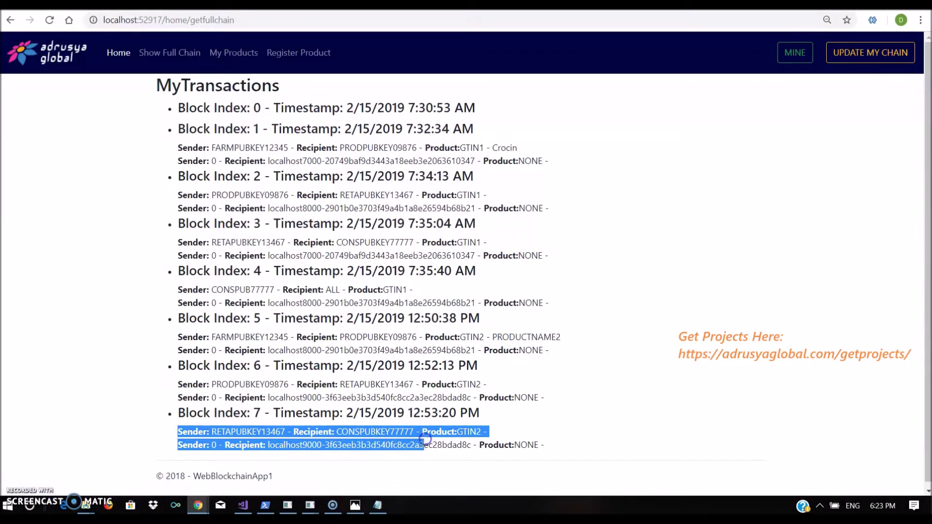
left_click(313, 392)
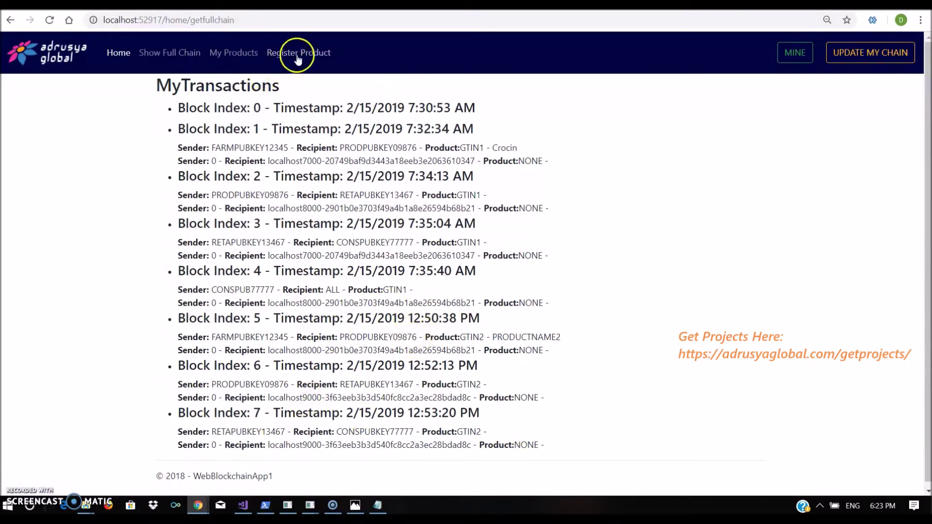
Step: View the Pharmacist's product list and check the BATCHCODE2 - GTIN2 entry with its creation date
left_click(226, 54)
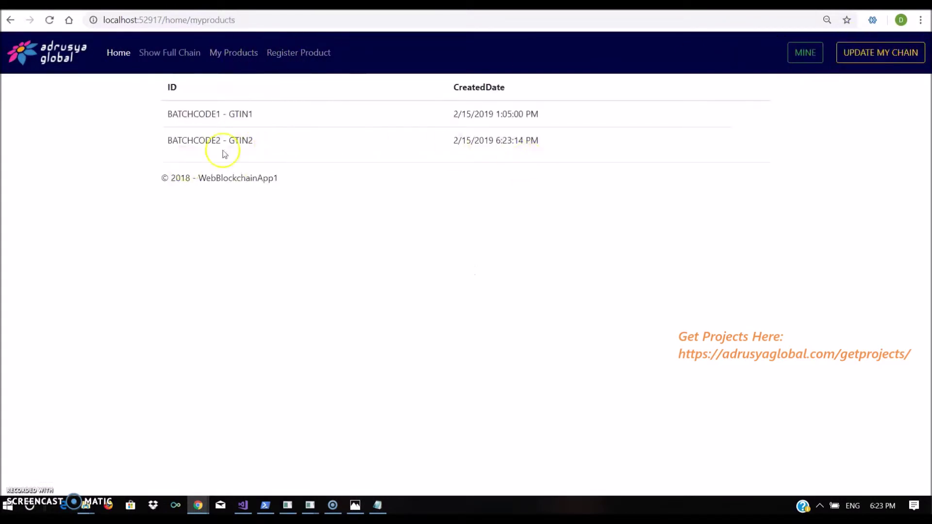
left_click_drag(166, 138, 558, 138)
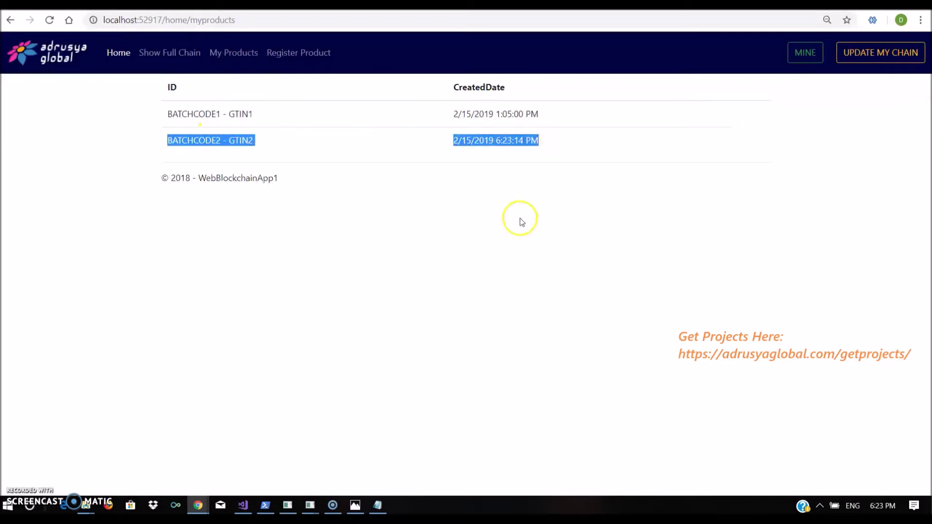
left_click(520, 219)
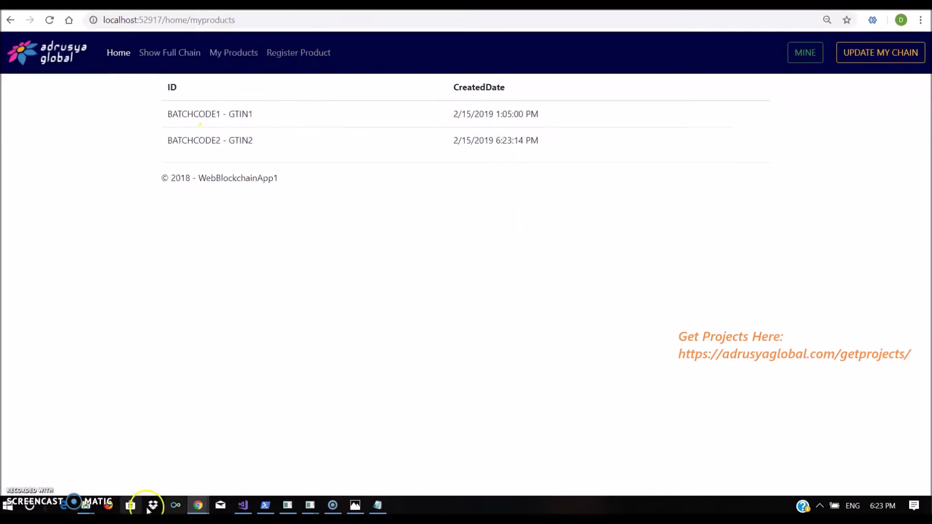
Step: Switch to the Patient node's browser window and start a product registration with batch code Batchcode2
mouse_move(198, 505)
left_click(449, 463)
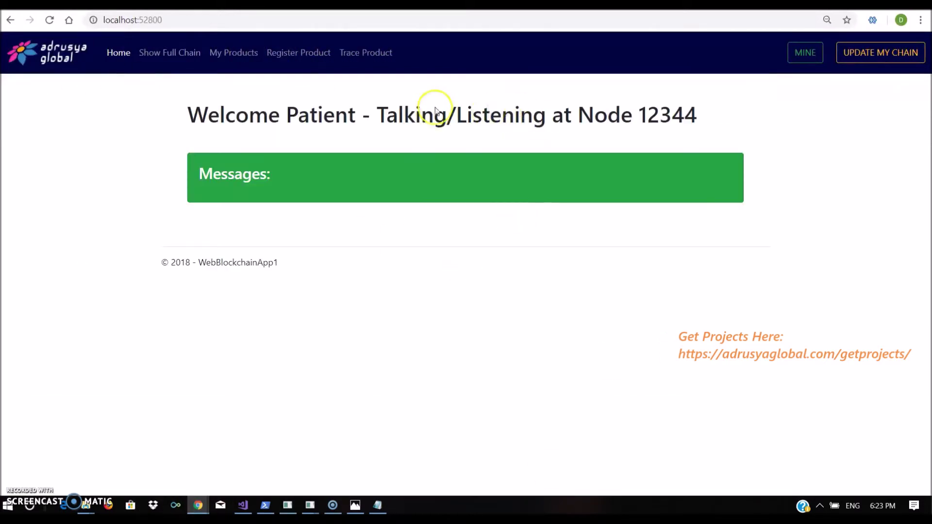
left_click(310, 51)
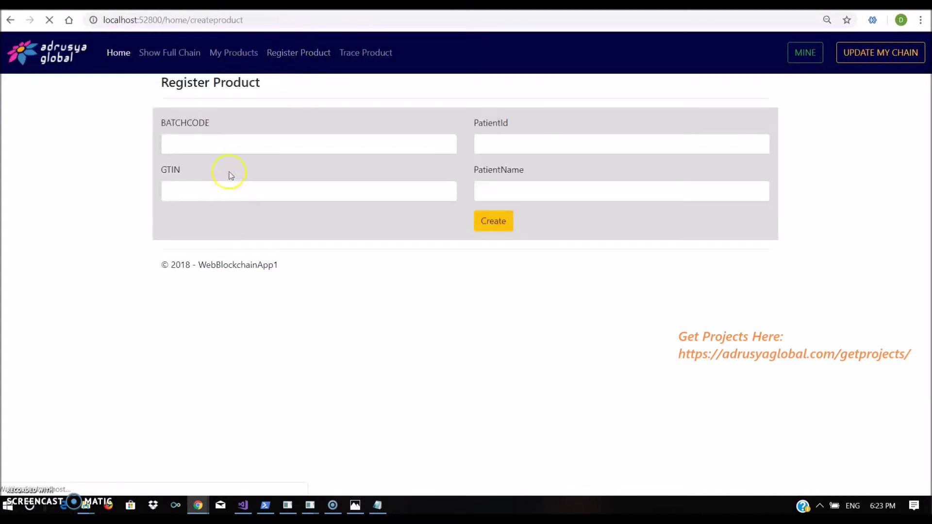
left_click(235, 148)
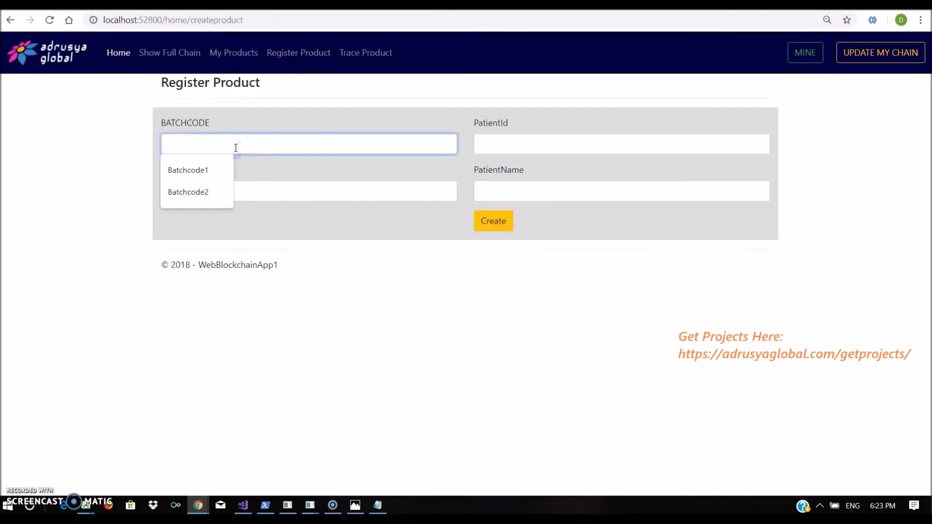
left_click(219, 177)
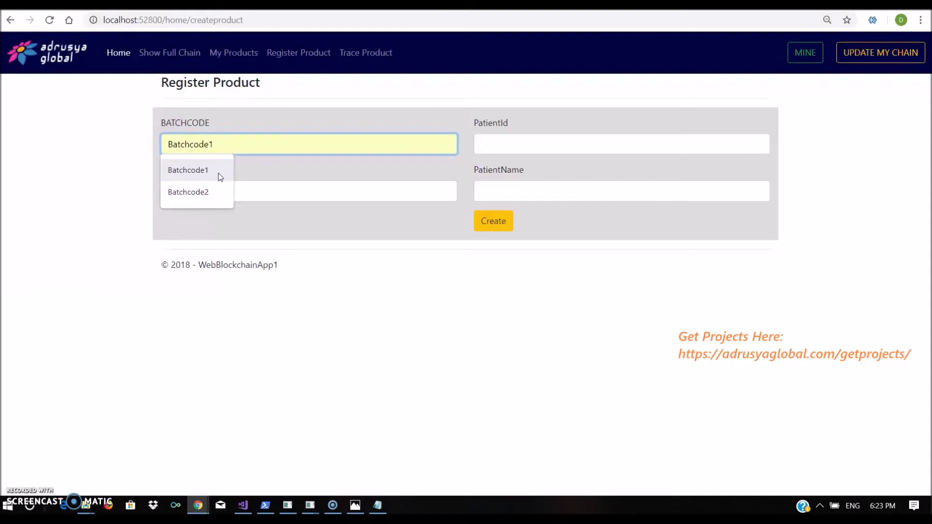
left_click(197, 191)
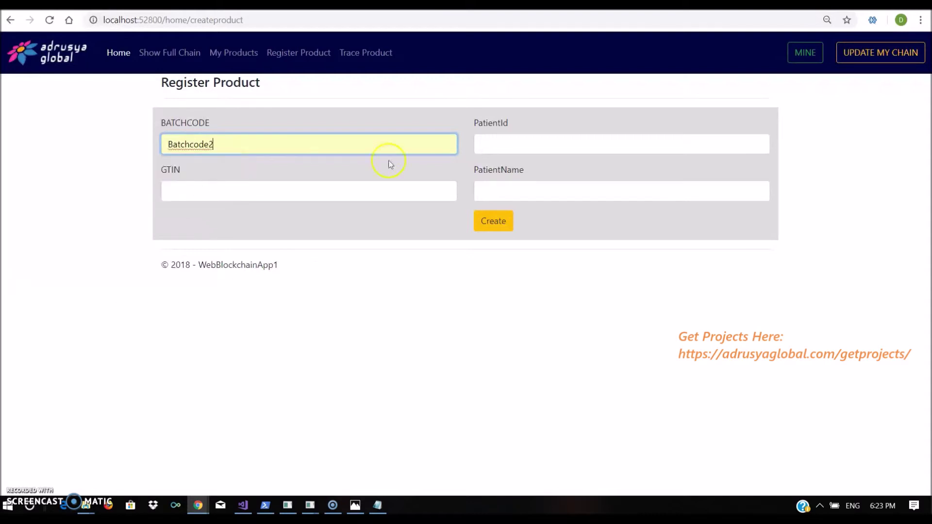
Step: Fill in PatientId1 and PatientName1 as the patient details and set the GTIN to gtin2
left_click(487, 143)
left_click(526, 170)
left_click(536, 187)
left_click(543, 214)
left_click(318, 194)
left_click(187, 264)
Step: Change the patient ID to PatientId2 and the patient name to PatientName2, and register the product
left_click(518, 144)
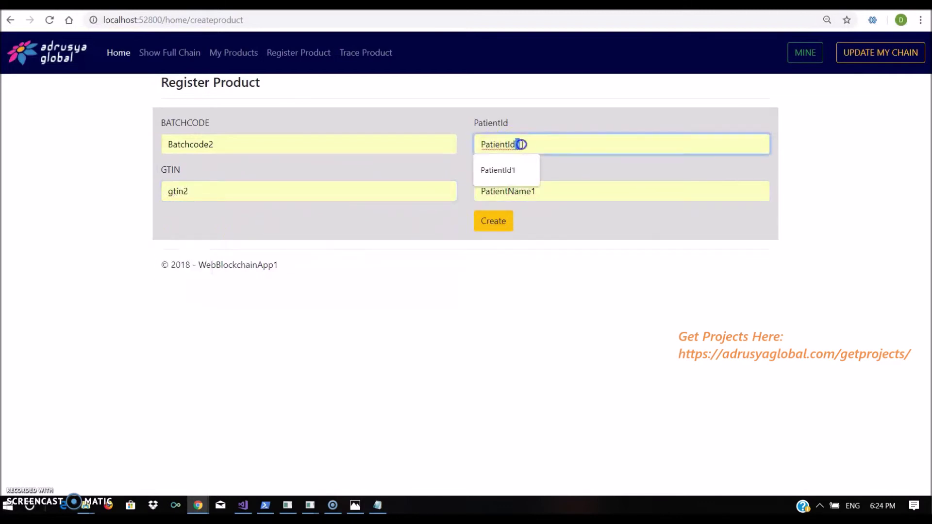
type("2")
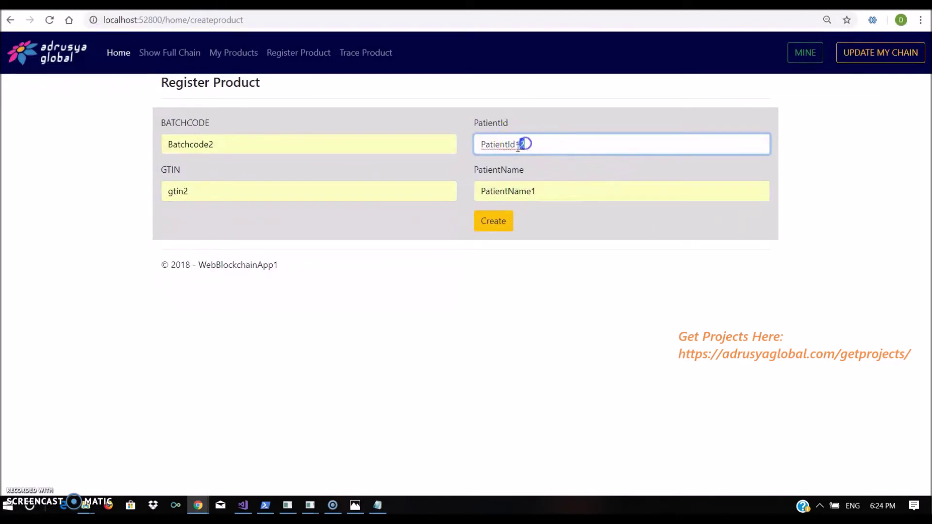
type("2")
left_click(537, 190)
type("2")
left_click(526, 190)
left_click_drag(530, 190, 551, 191)
type("2")
left_click(492, 221)
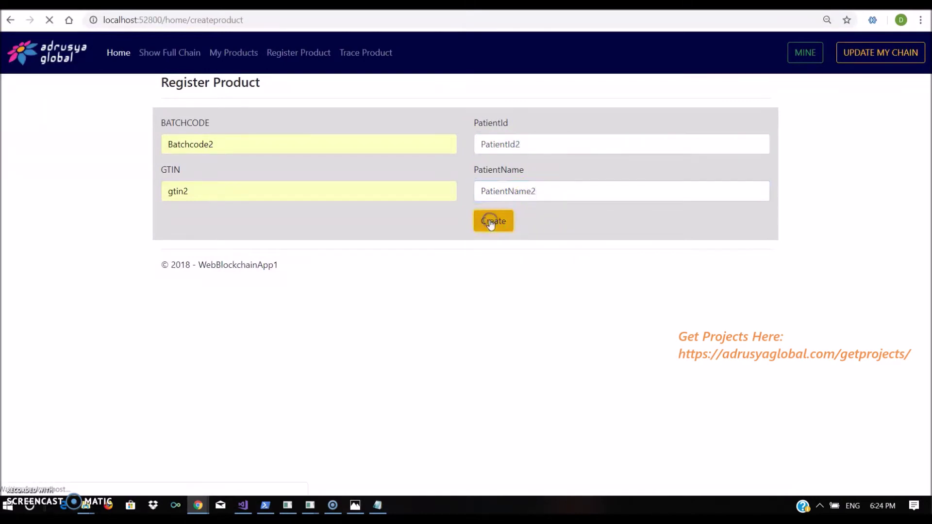
Step: Mine the Patient's registered product and update the node's chain
left_click(424, 189)
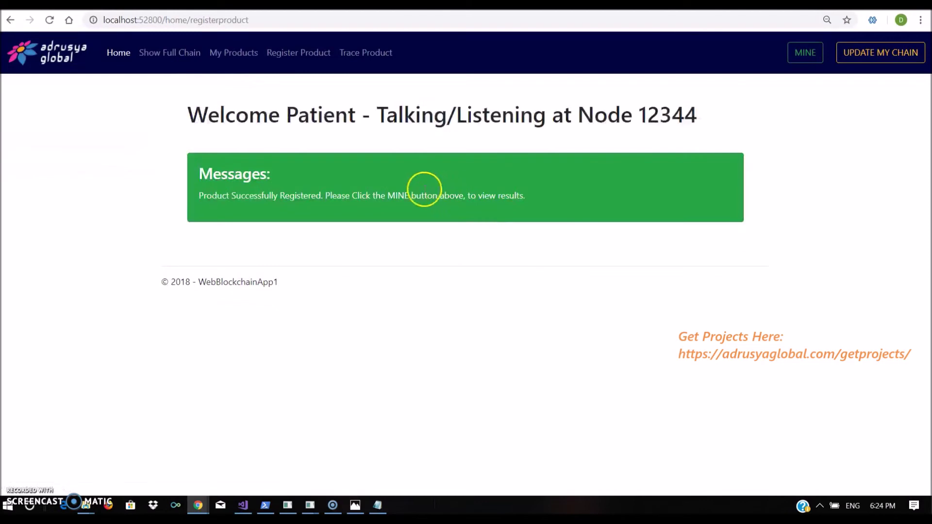
left_click(800, 58)
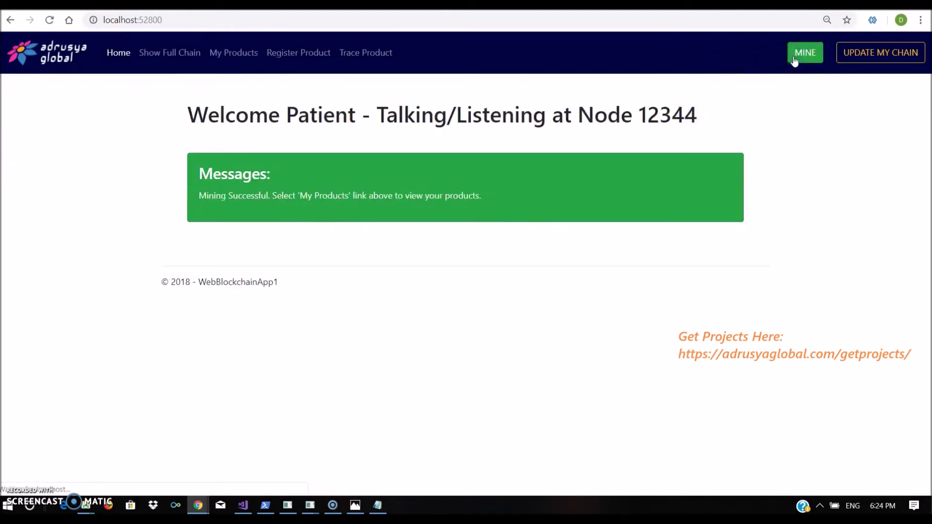
left_click(877, 52)
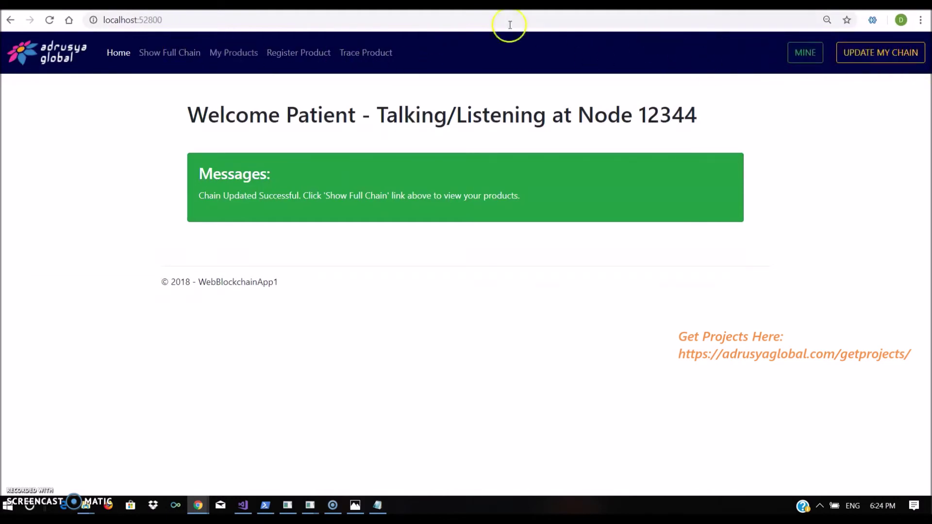
Step: Examine the sender of block 8 in the Patient's full chain, and view the Patient's product list
left_click(161, 54)
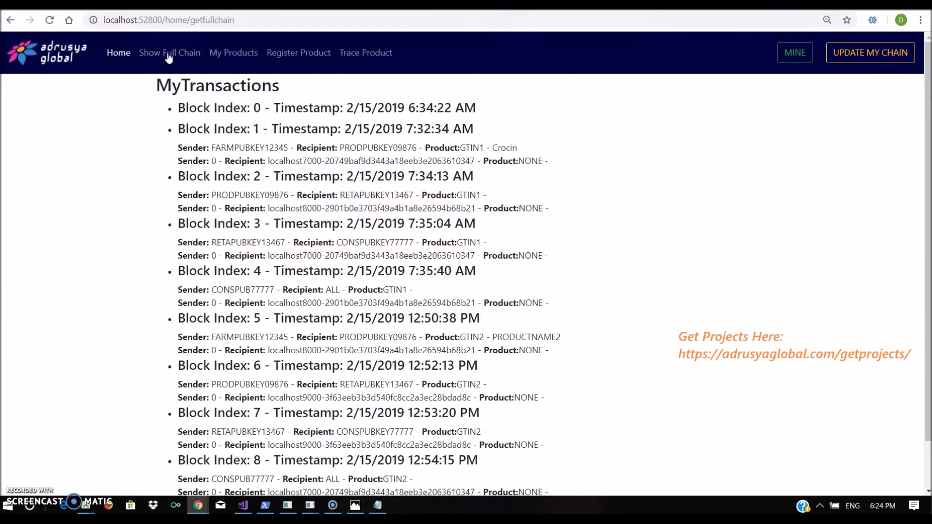
scroll(453, 360, "down", 2)
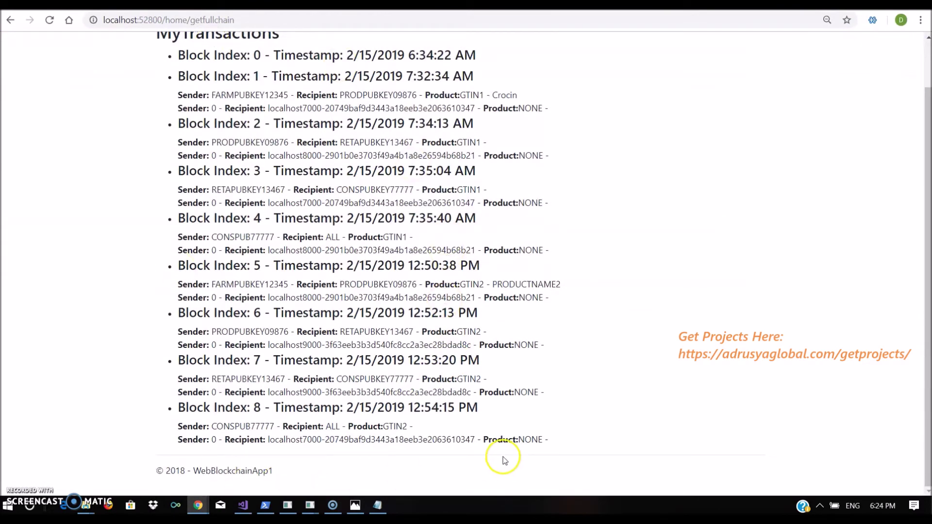
left_click(235, 426)
double_click(235, 426)
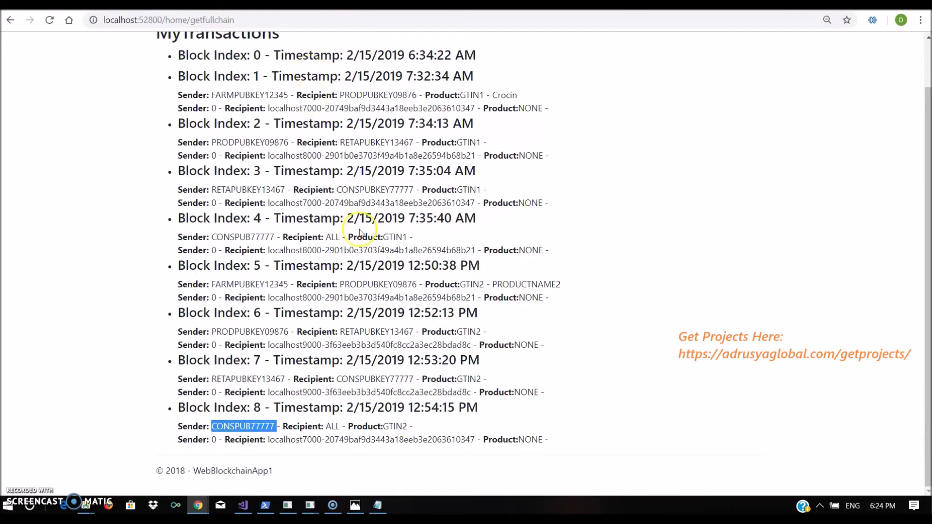
scroll(359, 229, "up", 2)
left_click(242, 56)
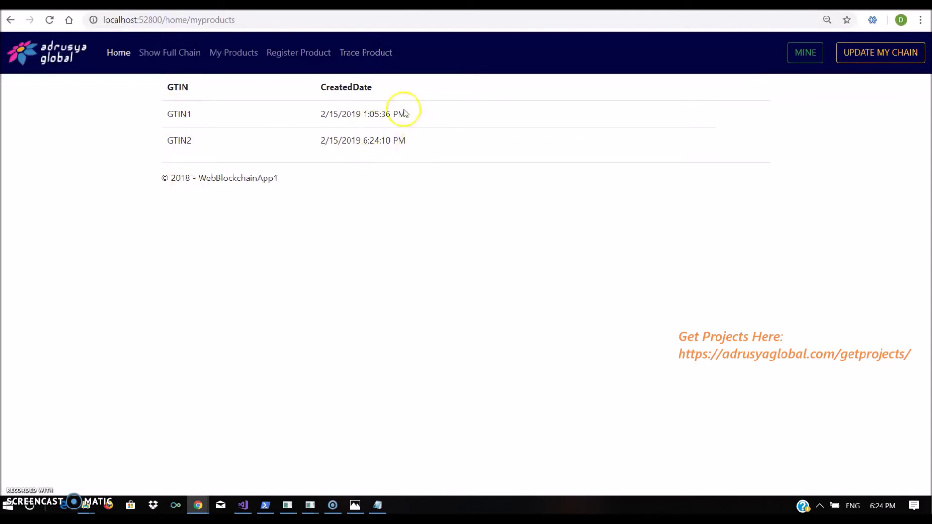
Step: Trace the product with GTIN gtin1 through the supply chain
left_click(382, 61)
left_click(265, 136)
left_click(284, 121)
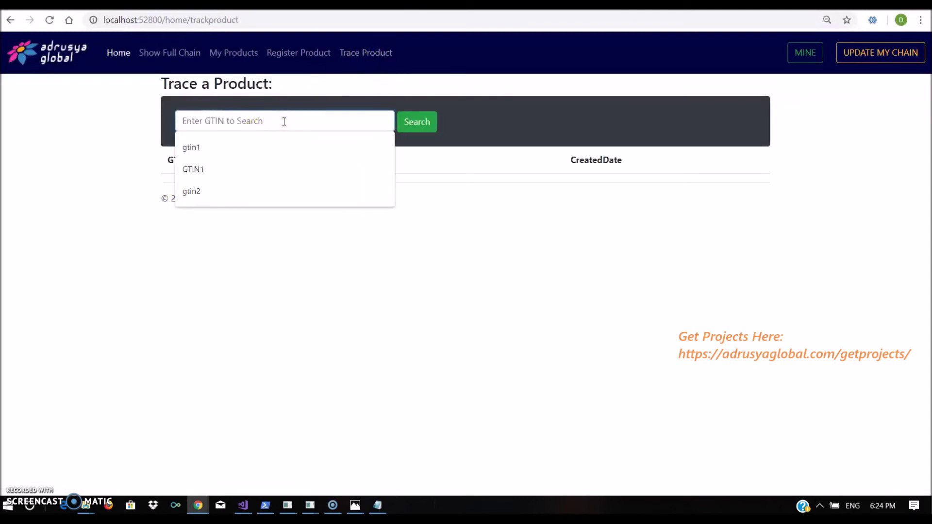
left_click(211, 148)
left_click(416, 123)
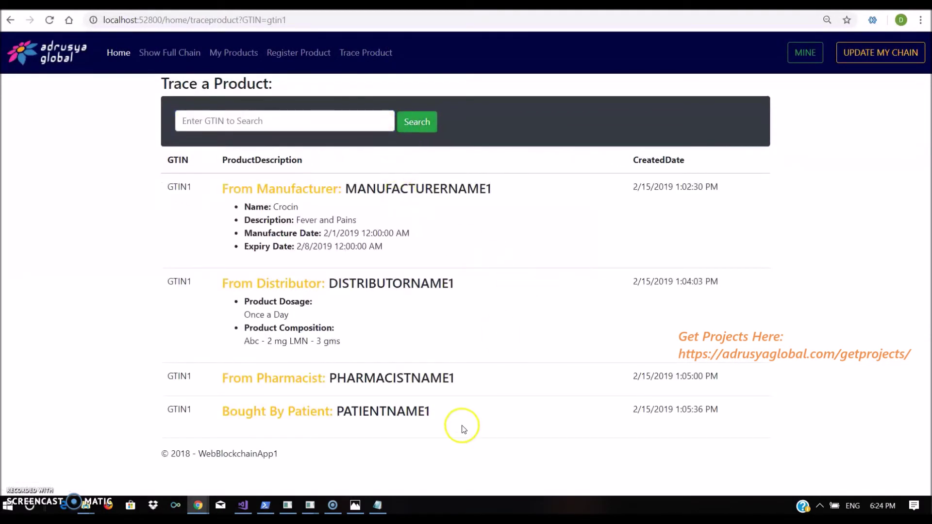
Step: Trace the product with GTIN gtin2 and check the distributor's dosage and composition details
left_click(262, 120)
left_click(217, 193)
left_click(420, 122)
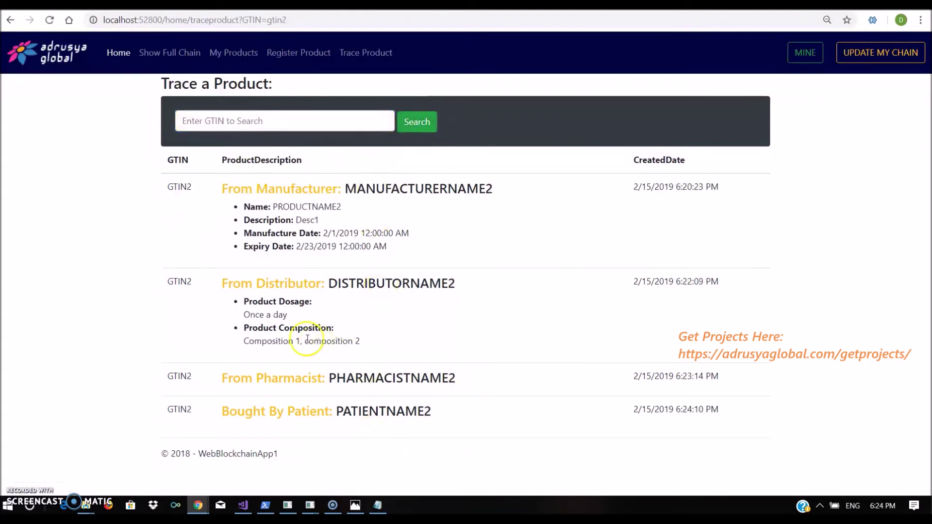
left_click_drag(366, 341, 239, 304)
left_click(392, 329)
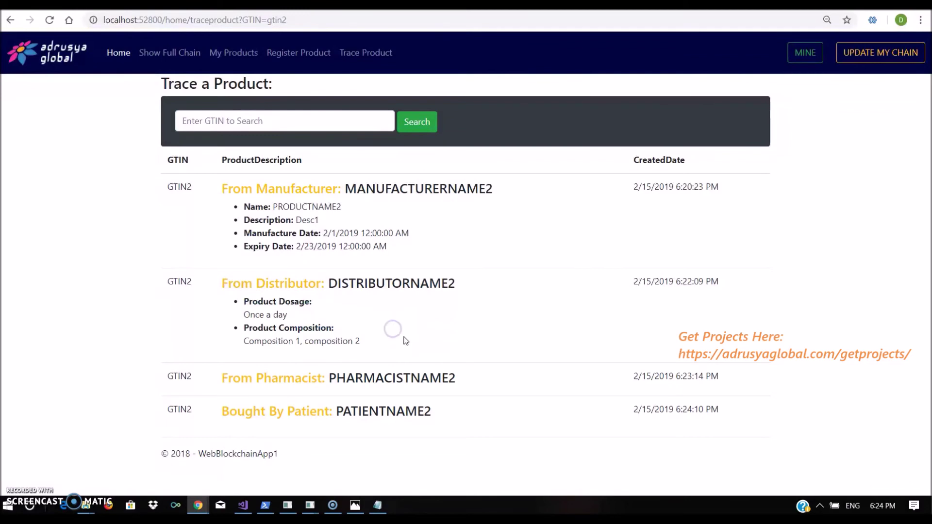
Step: Open a blank product registration form on the Patient node
left_click(227, 25)
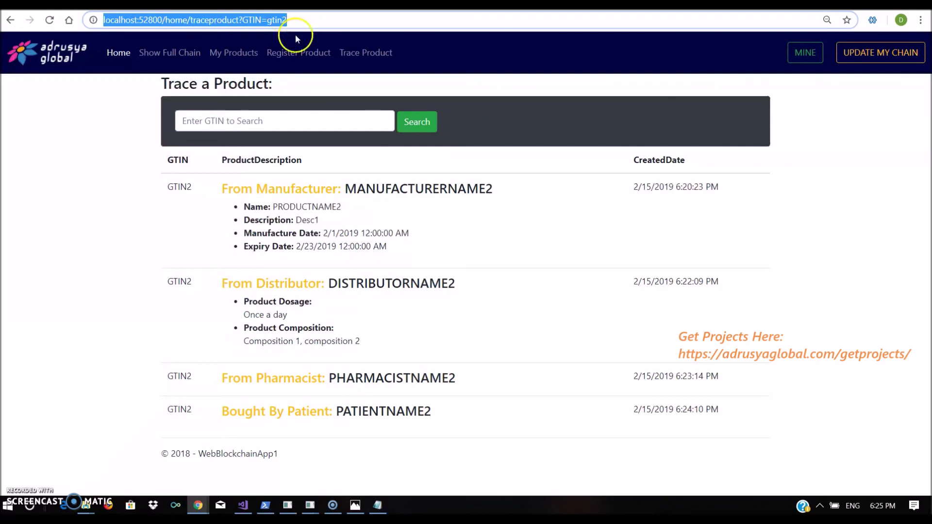
left_click(299, 53)
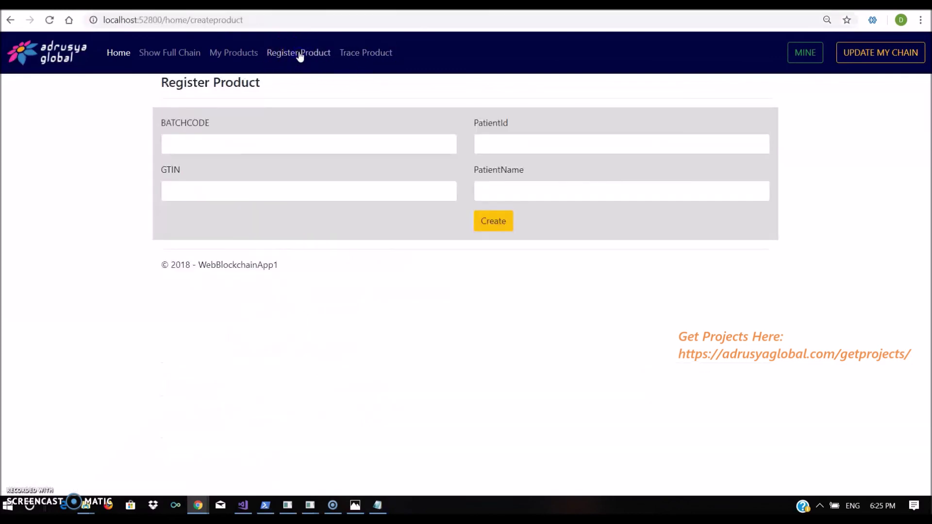